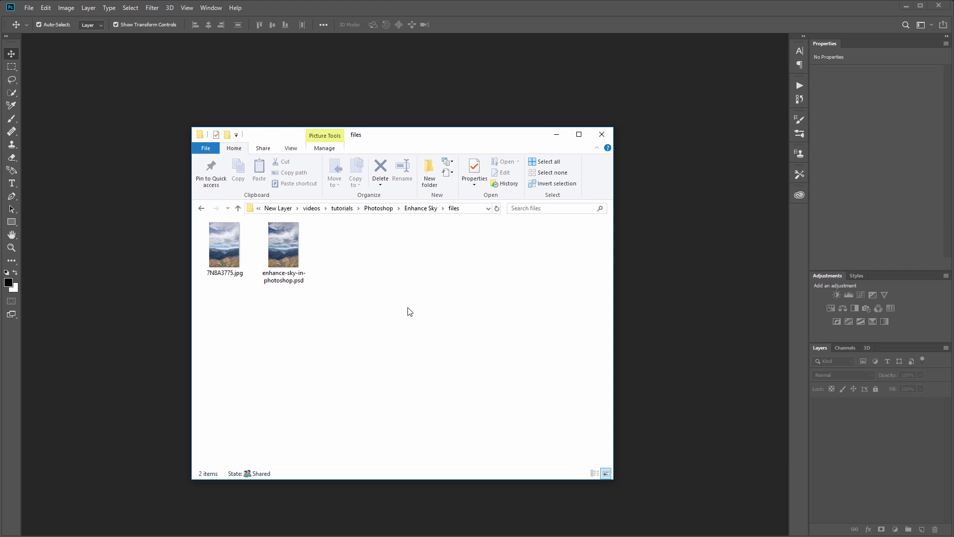
Open the mountain JPG and Quick Select the whole sky down to the ridge.
{"action": "left_click_drag", "start_coordinate": [225, 254], "coordinate": [160, 296]}
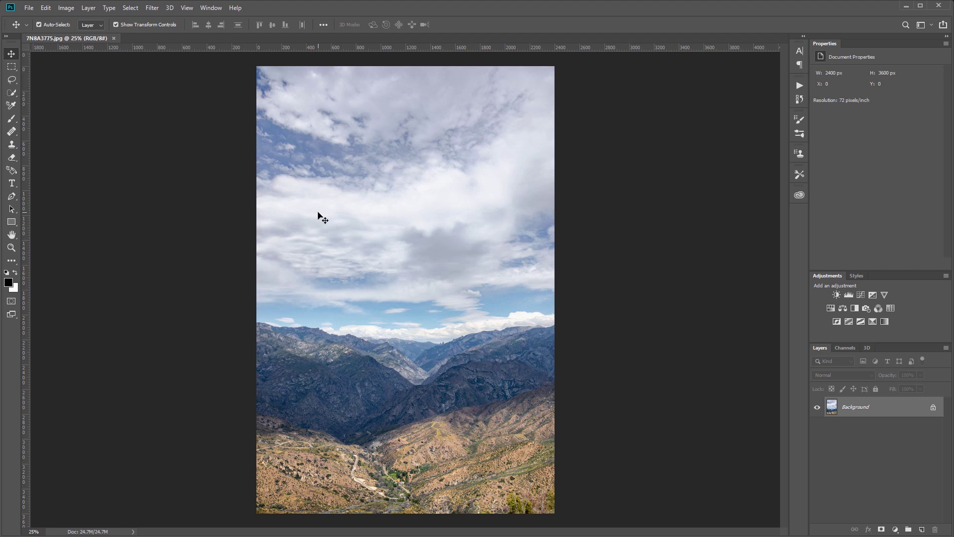
{"action": "left_click", "coordinate": [9, 96]}
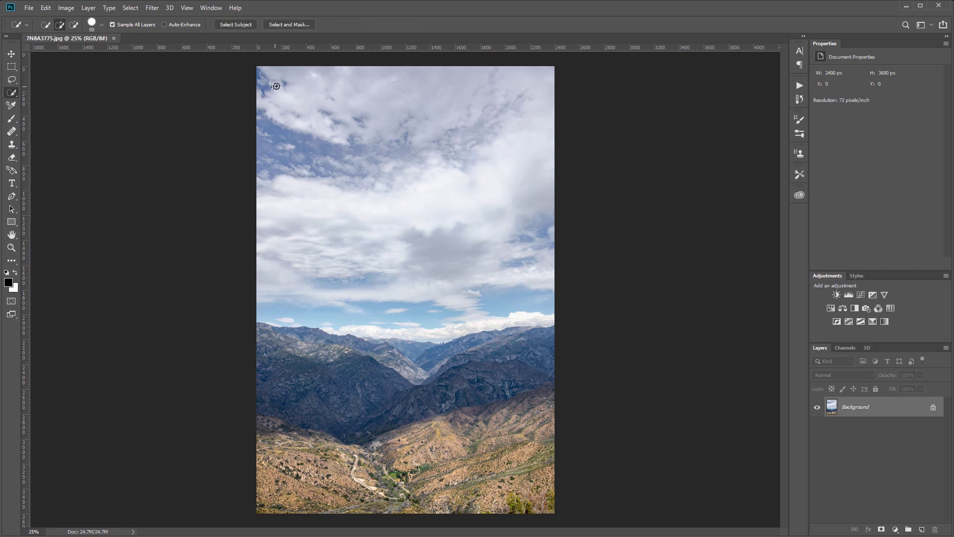
{"action": "mouse_move", "coordinate": [276, 86]}
{"action": "left_mouse_down"}
{"action": "mouse_move", "coordinate": [508, 88]}
{"action": "mouse_move", "coordinate": [535, 118]}
{"action": "mouse_move", "coordinate": [474, 143]}
{"action": "mouse_move", "coordinate": [371, 142]}
{"action": "mouse_move", "coordinate": [302, 159]}
{"action": "mouse_move", "coordinate": [297, 180]}
{"action": "left_mouse_up"}
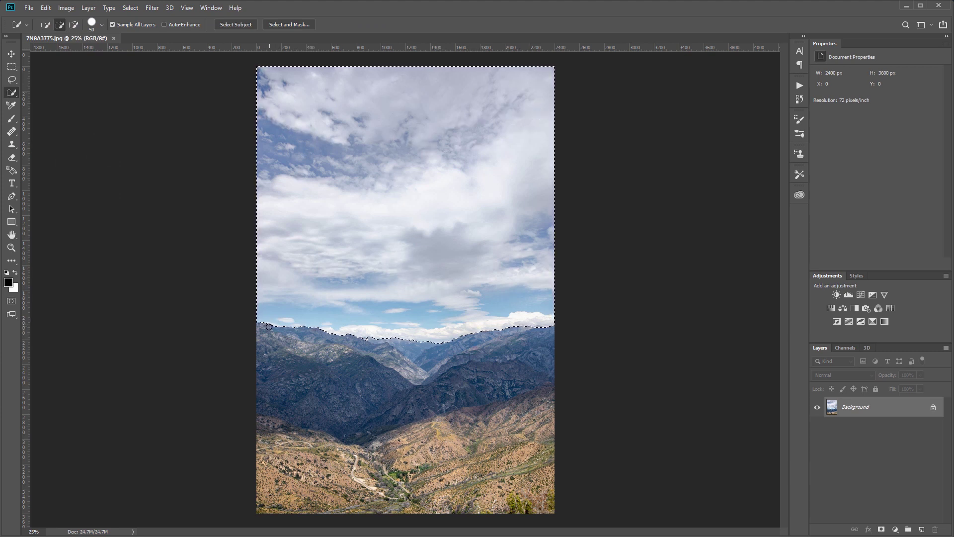
{"action": "scroll", "coordinate": [383, 351], "scroll_direction": "up", "scroll_amount": 10}
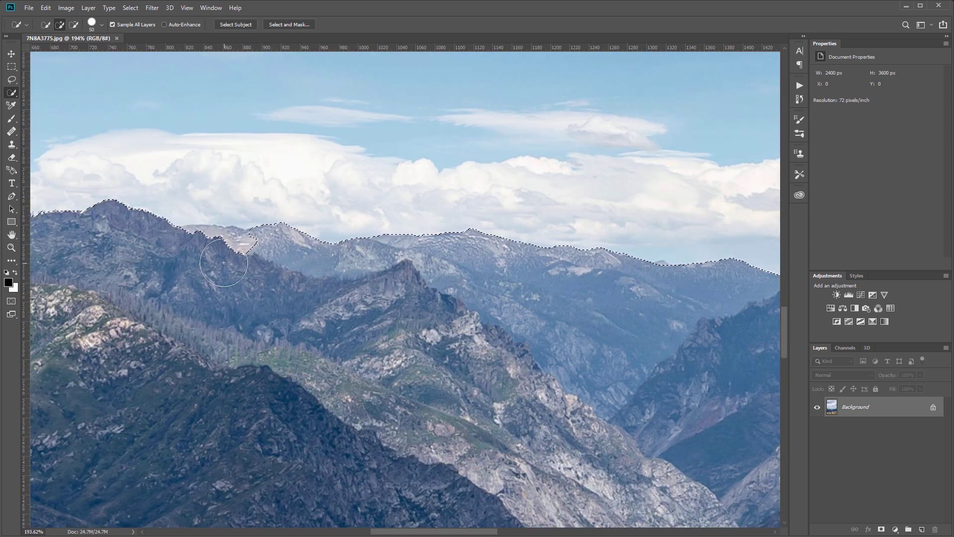
Subtract the dark peaks and ridge areas from the sky selection, working left to right.
{"action": "key", "text": "alt"}
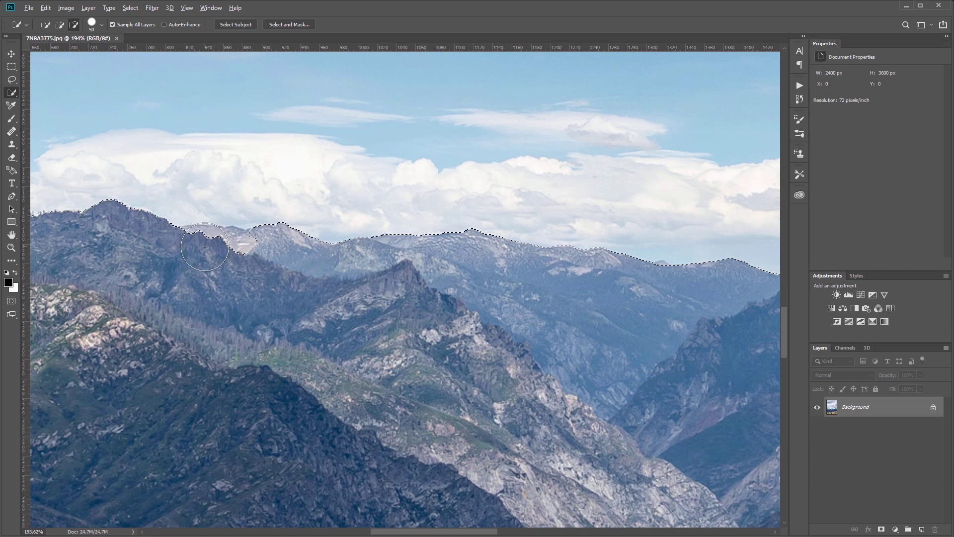
{"action": "mouse_move", "coordinate": [204, 247]}
{"action": "left_mouse_down"}
{"action": "mouse_move", "coordinate": [191, 248]}
{"action": "mouse_move", "coordinate": [227, 255]}
{"action": "mouse_move", "coordinate": [179, 242]}
{"action": "left_mouse_up"}
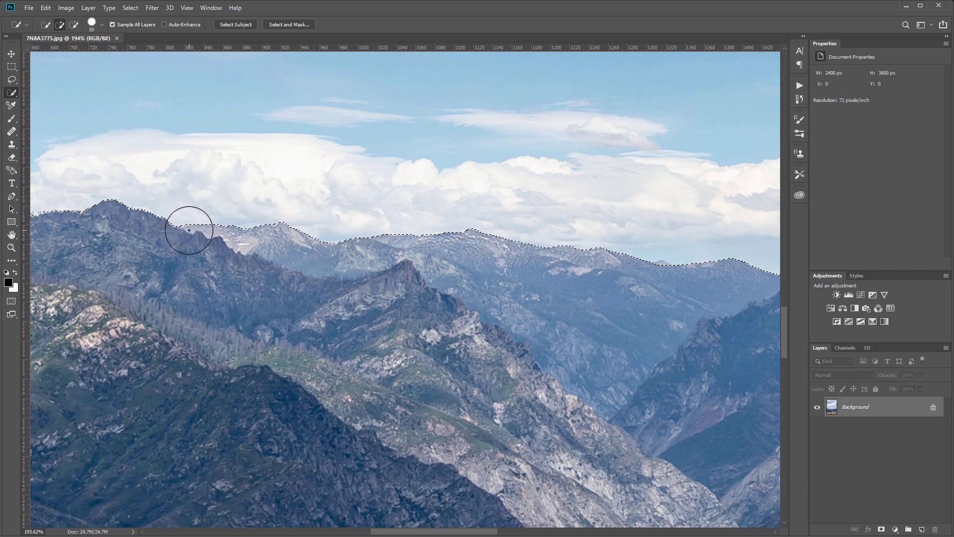
{"action": "left_click_drag", "start_coordinate": [649, 281], "coordinate": [169, 278]}
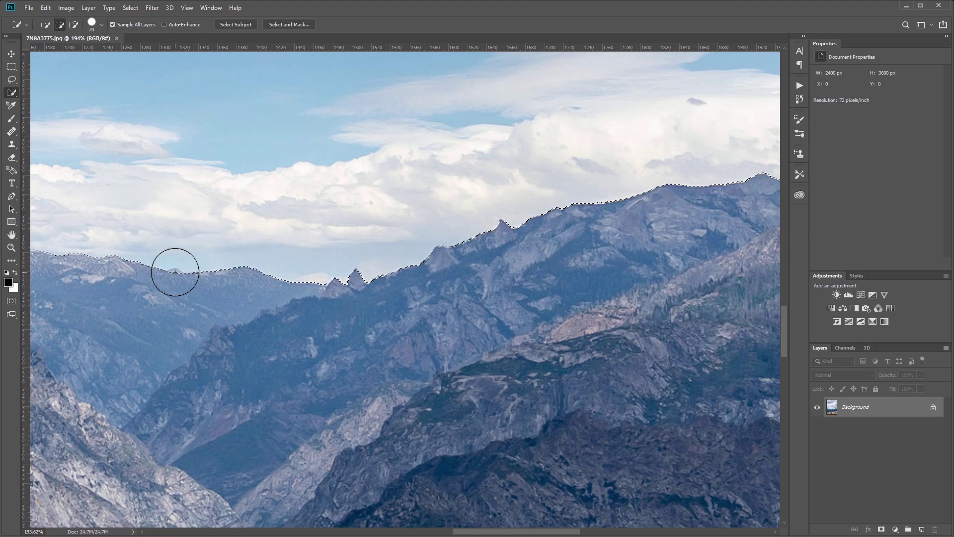
{"action": "key", "text": "bracketleft"}
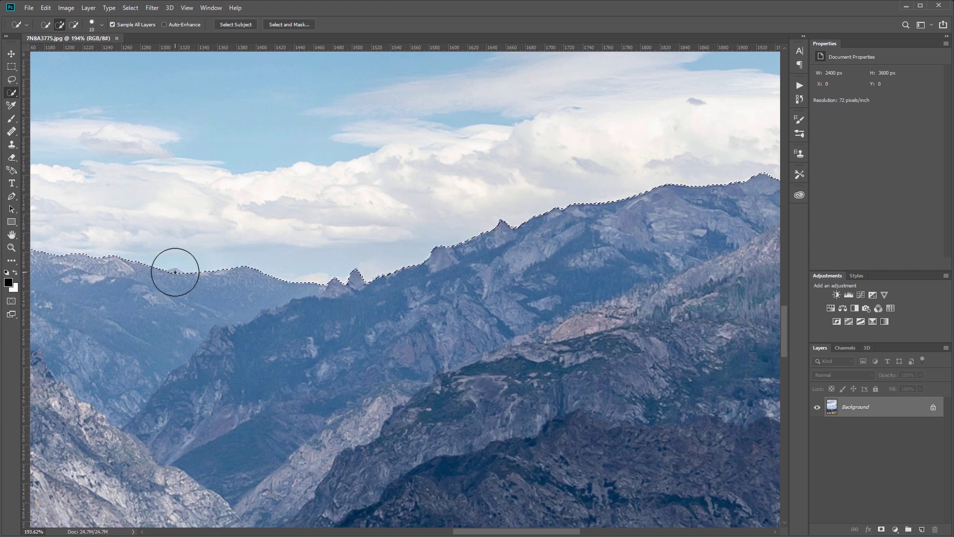
{"action": "key", "text": "alt"}
{"action": "left_click", "coordinate": [174, 274], "text": "alt"}
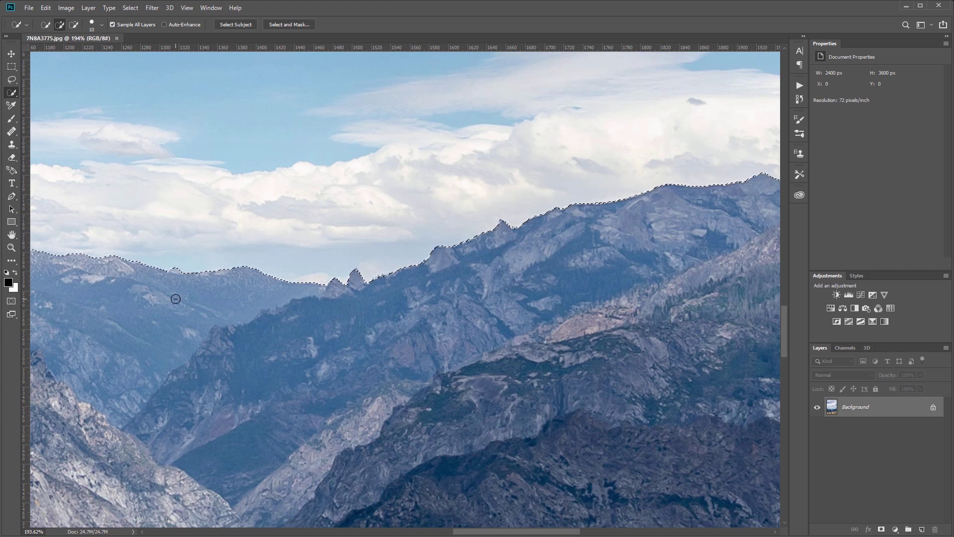
{"action": "left_click_drag", "start_coordinate": [175, 298], "coordinate": [94, 337]}
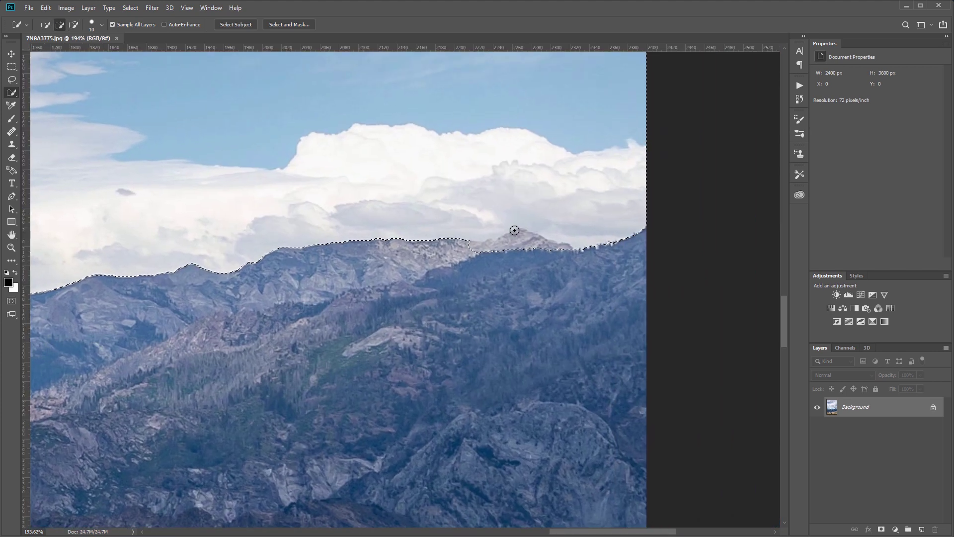
{"action": "key", "text": "alt"}
{"action": "mouse_move", "coordinate": [471, 245]}
{"action": "left_mouse_down"}
{"action": "mouse_move", "coordinate": [496, 253]}
{"action": "mouse_move", "coordinate": [518, 239]}
{"action": "mouse_move", "coordinate": [566, 254]}
{"action": "left_mouse_up"}
In Select and Mask, give the sky selection Smooth 10, Feather 0.1 px and Contrast 10%.
{"action": "key", "text": "ctrl+minus"}
{"action": "key", "text": "ctrl+minus"}
{"action": "key", "text": "ctrl+minus"}
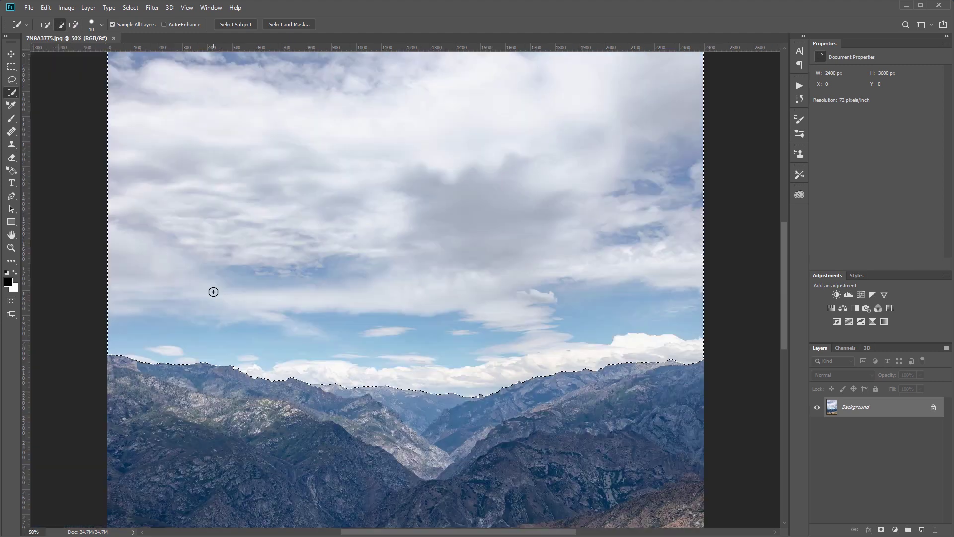
{"action": "right_click", "coordinate": [353, 365]}
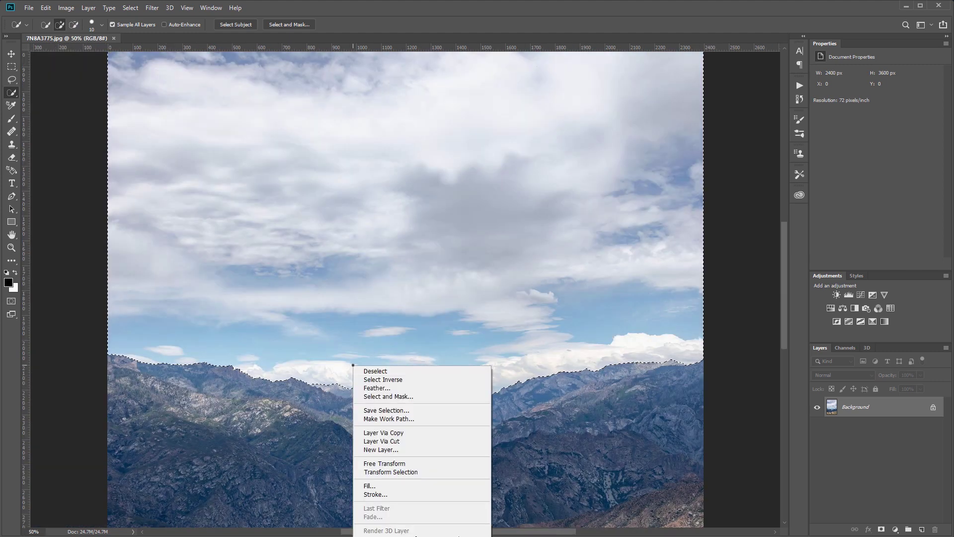
{"action": "left_click", "coordinate": [375, 397]}
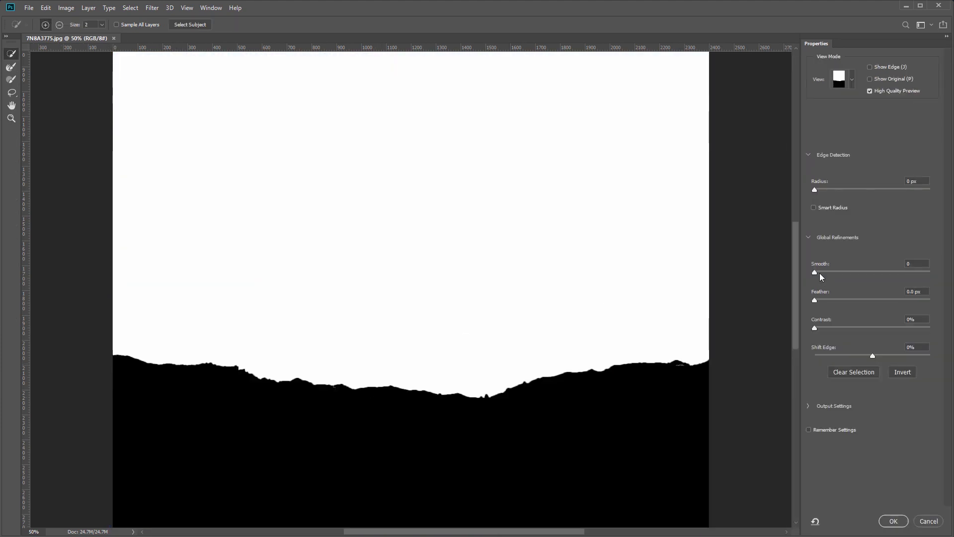
{"action": "left_click_drag", "start_coordinate": [819, 273], "coordinate": [826, 272]}
{"action": "left_click", "coordinate": [815, 327]}
{"action": "left_click_drag", "start_coordinate": [825, 327], "coordinate": [827, 326]}
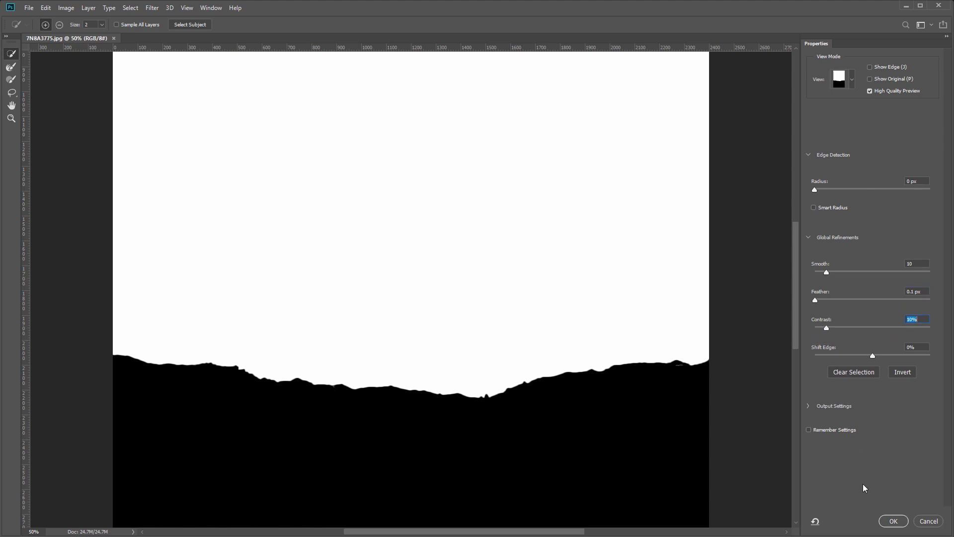
{"action": "left_click", "coordinate": [890, 520]}
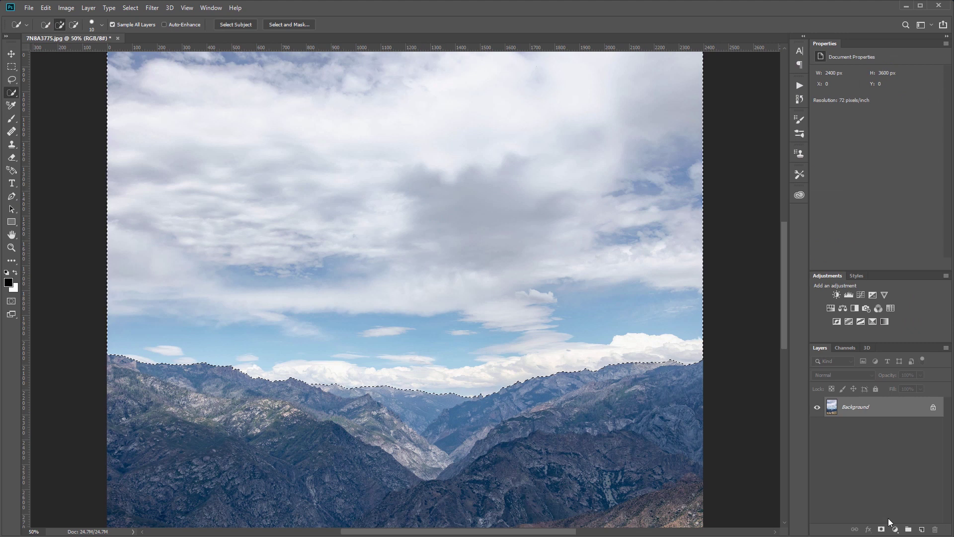
Add a black Solid Color fill layer masked to the sky selection.
{"action": "key", "text": "ctrl+minus"}
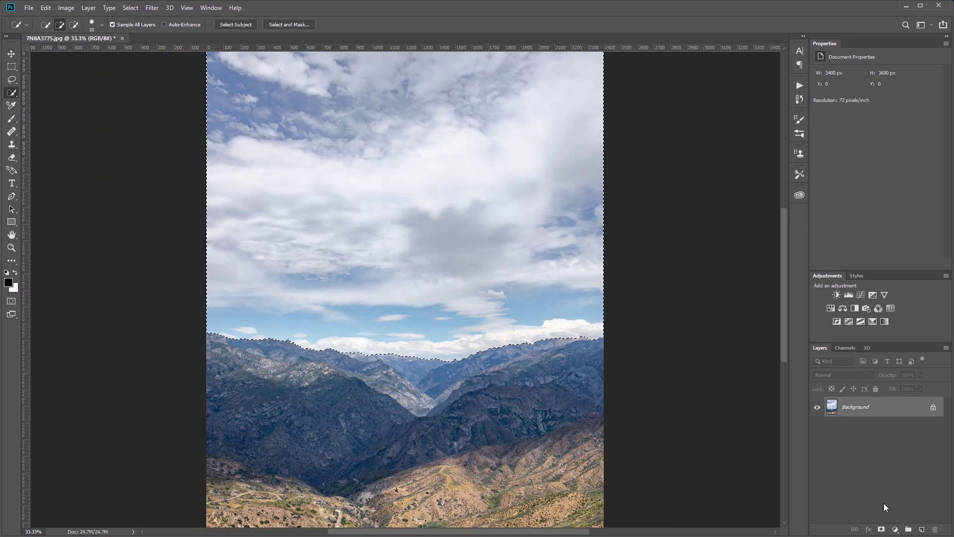
{"action": "left_click", "coordinate": [895, 529]}
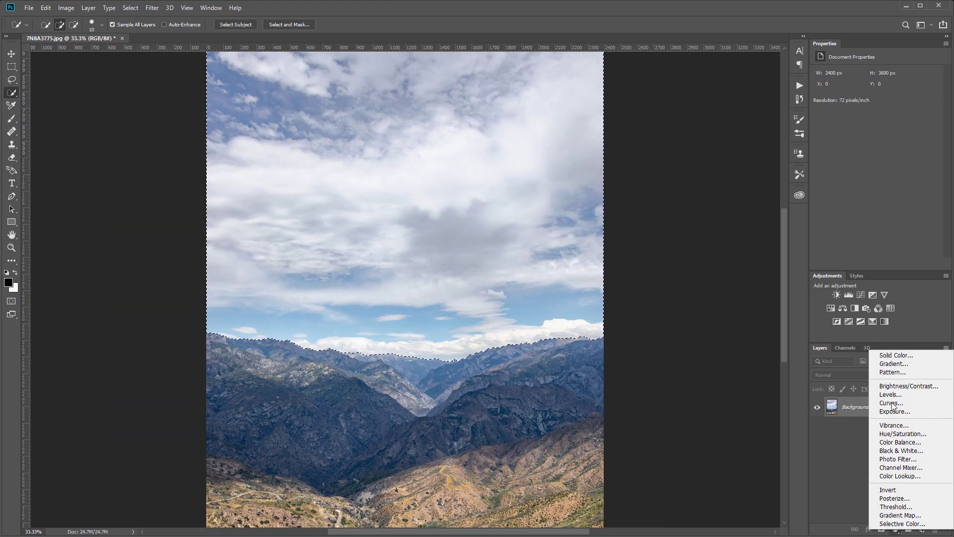
{"action": "left_click", "coordinate": [897, 354]}
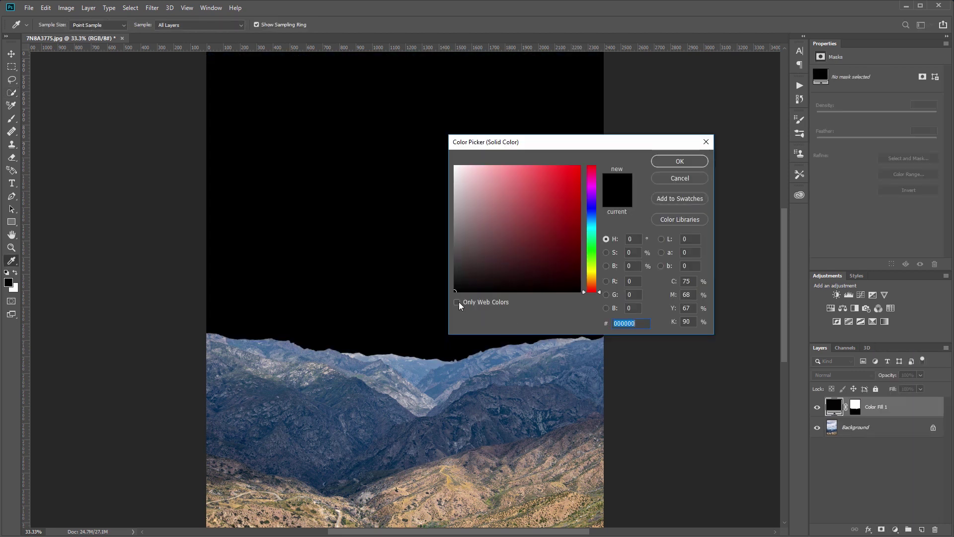
{"action": "left_click", "coordinate": [680, 162]}
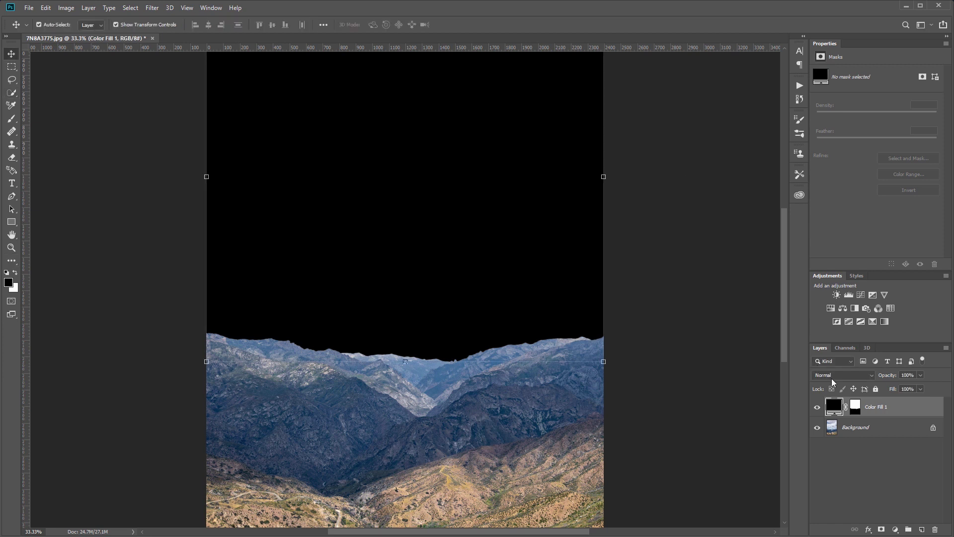
Set the fill layer to Linear Burn at 25% Fill and compare before and after.
{"action": "left_click", "coordinate": [832, 377]}
{"action": "left_click", "coordinate": [840, 428]}
{"action": "left_click", "coordinate": [888, 391]}
{"action": "type", "text": "25"}
{"action": "key", "text": "Return"}
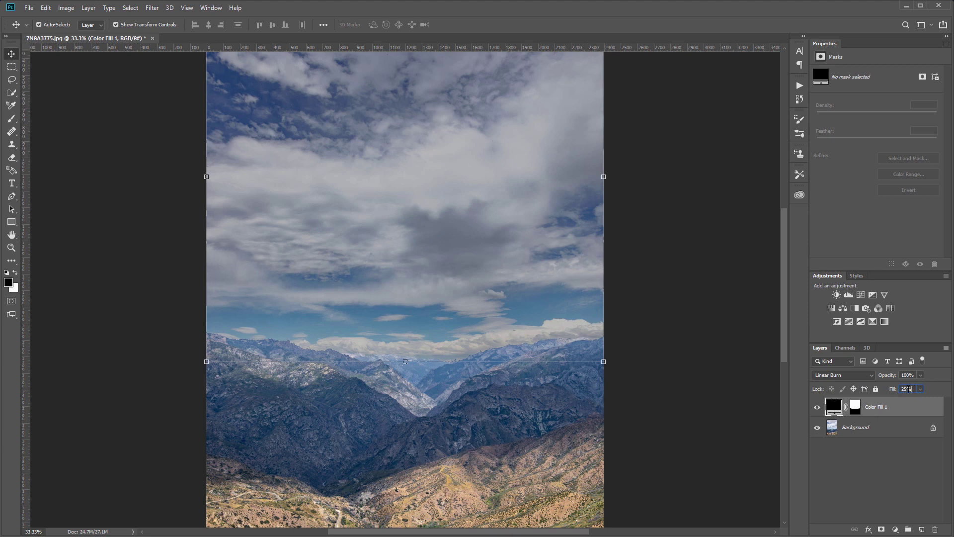
{"action": "left_click", "coordinate": [817, 408]}
{"action": "left_click", "coordinate": [816, 409]}
Split the Blend If Underlying Layer white slider of Color Fill 1 to 103/255.
{"action": "key", "text": "h"}
{"action": "double_click", "coordinate": [899, 407]}
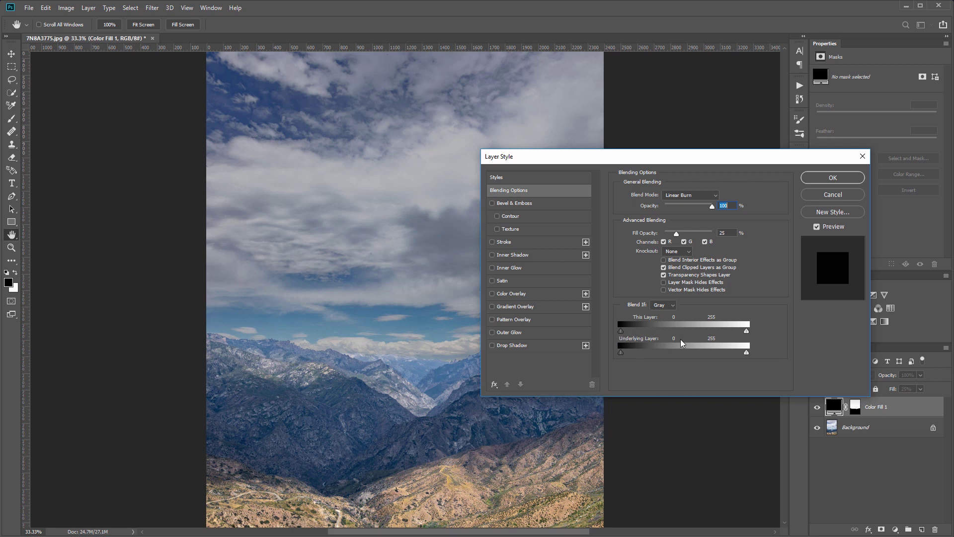
{"action": "left_click_drag", "start_coordinate": [747, 353], "coordinate": [683, 357]}
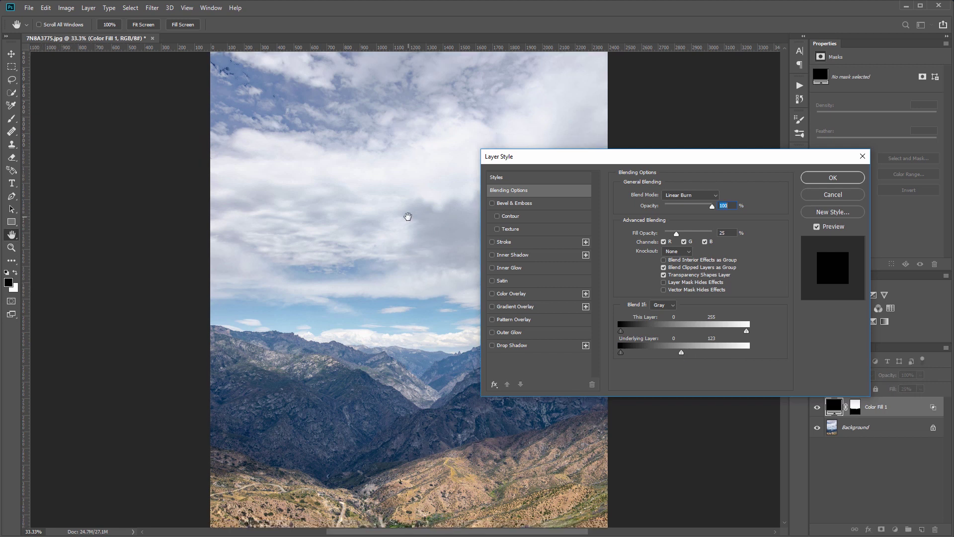
{"action": "left_click_drag", "start_coordinate": [409, 247], "coordinate": [400, 317]}
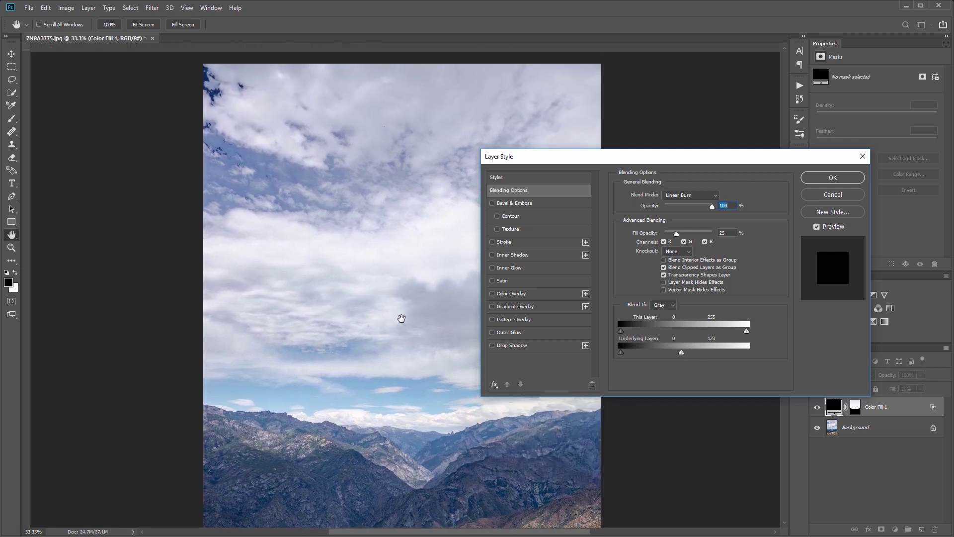
{"action": "key", "text": "ctrl+r"}
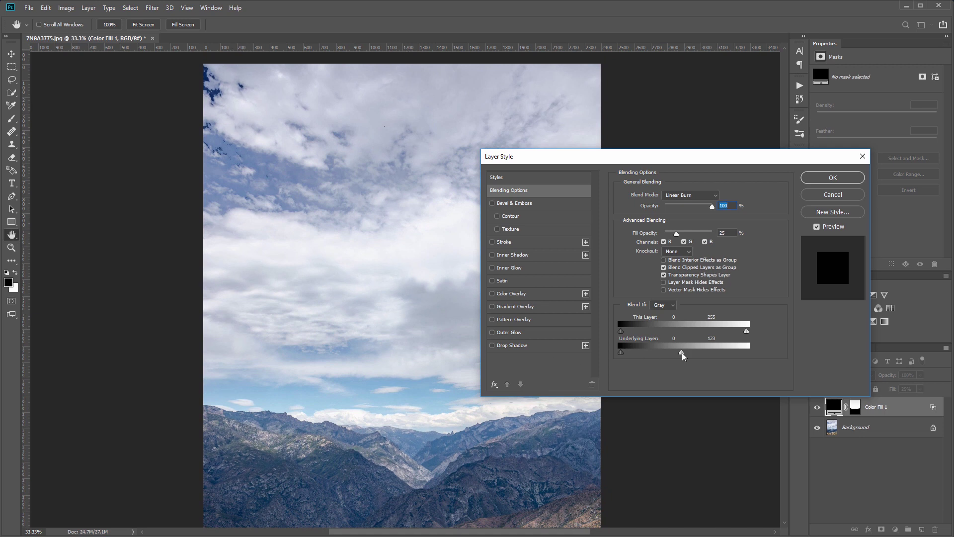
{"action": "left_click_drag", "start_coordinate": [681, 352], "coordinate": [673, 354]}
{"action": "key", "text": "alt"}
{"action": "left_click_drag", "start_coordinate": [674, 352], "coordinate": [755, 364]}
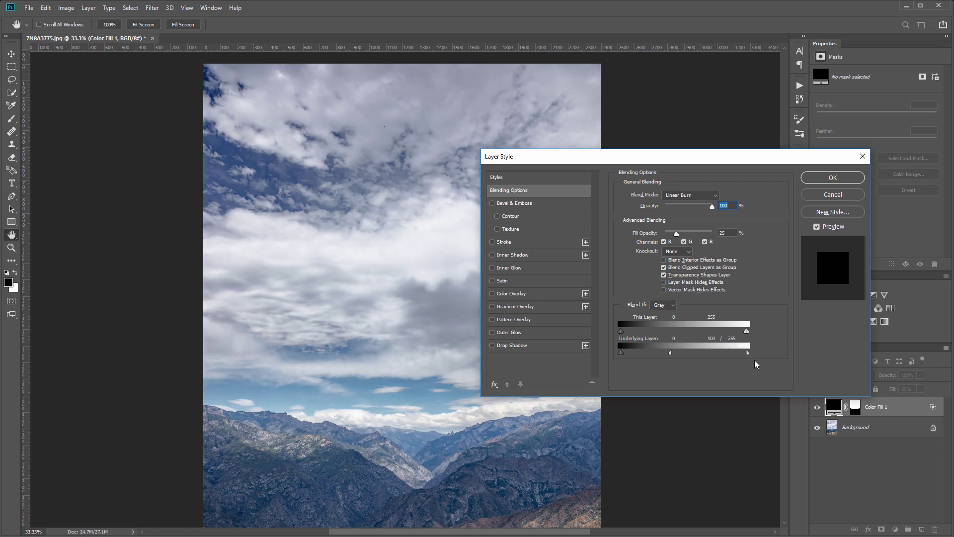
{"action": "left_click", "coordinate": [838, 178]}
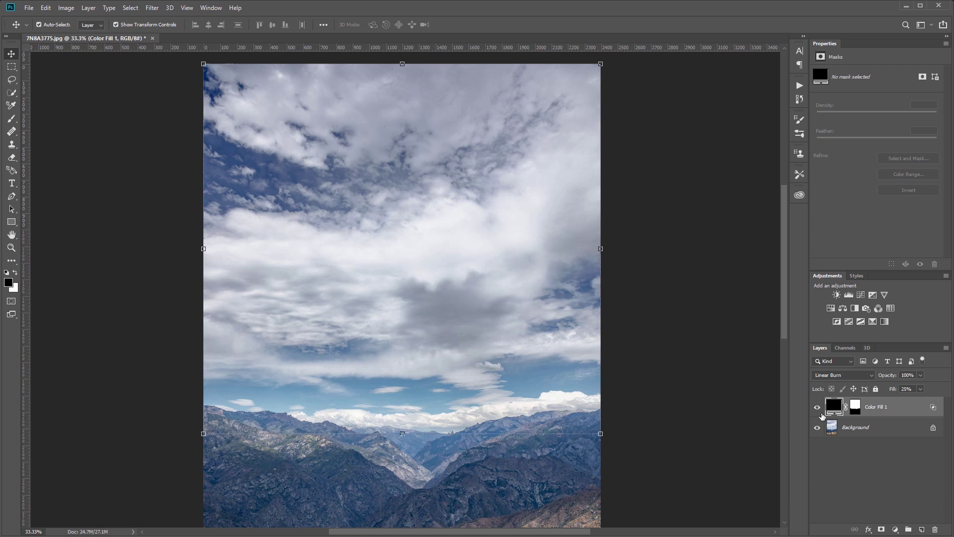
{"action": "left_click", "coordinate": [817, 408]}
{"action": "left_click", "coordinate": [816, 409]}
{"action": "left_click", "coordinate": [816, 408]}
{"action": "key", "text": "ctrl+minus"}
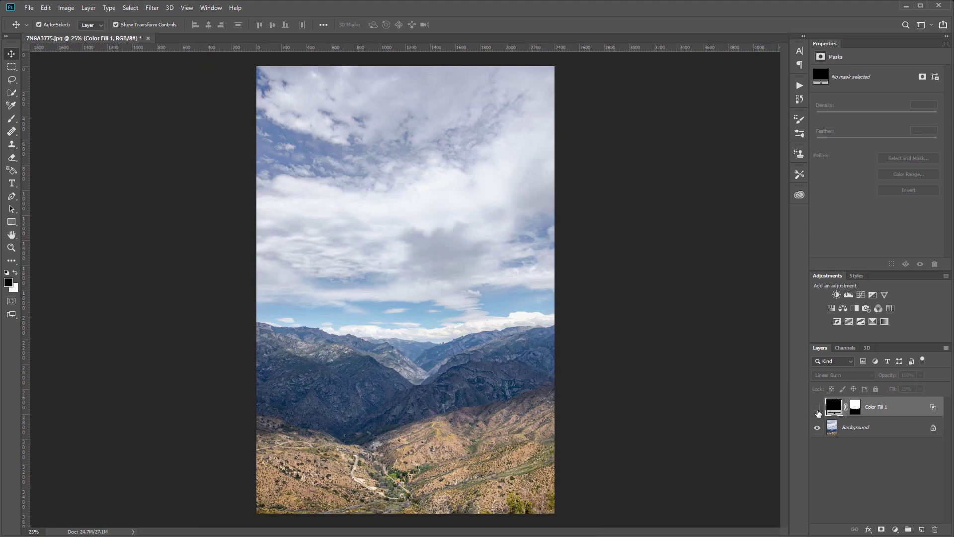
{"action": "left_click", "coordinate": [817, 411]}
{"action": "left_click", "coordinate": [818, 410]}
{"action": "left_click", "coordinate": [817, 410]}
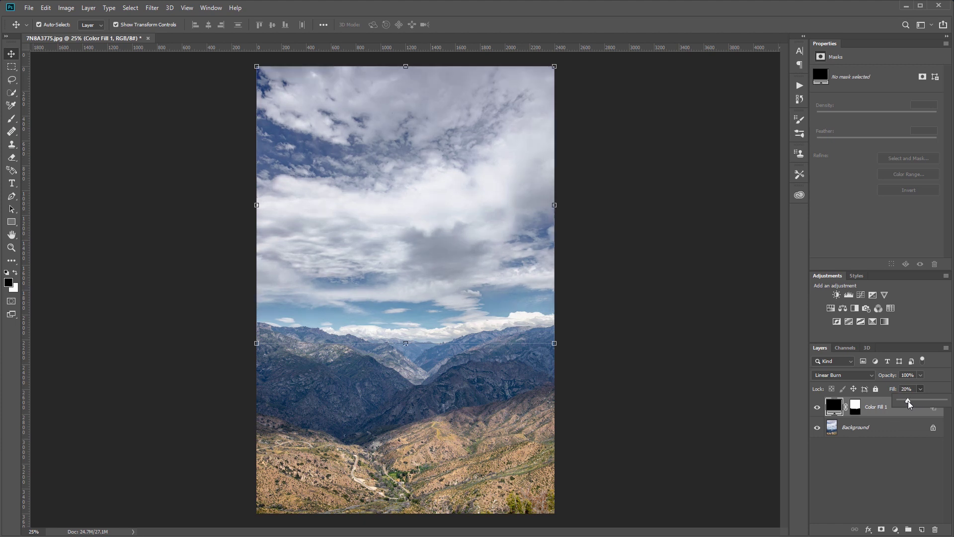
{"action": "left_click_drag", "start_coordinate": [908, 400], "coordinate": [910, 401]}
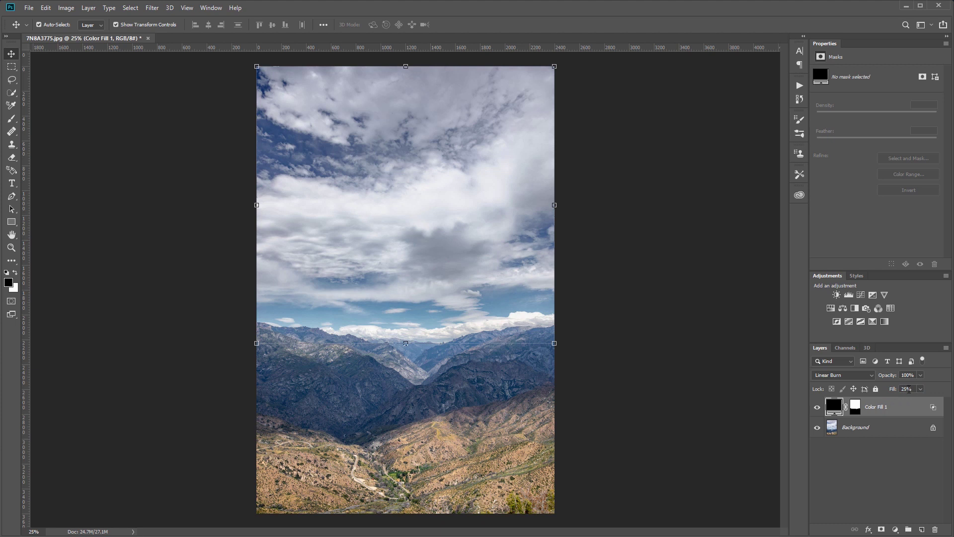
{"action": "left_click", "coordinate": [615, 402]}
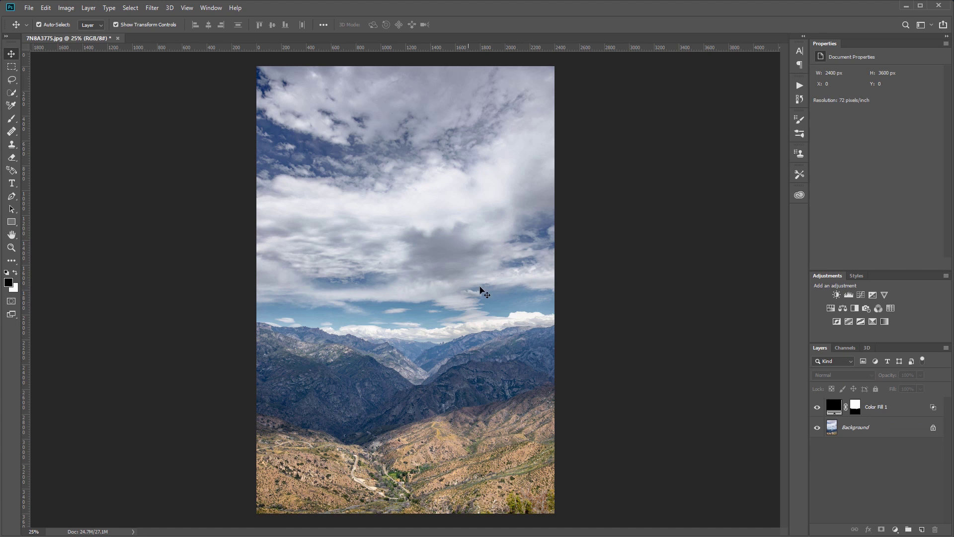
Duplicate Color Fill 1 and hide the lower copy.
{"action": "left_click", "coordinate": [895, 406]}
{"action": "right_click", "coordinate": [895, 406]}
{"action": "left_click", "coordinate": [821, 336]}
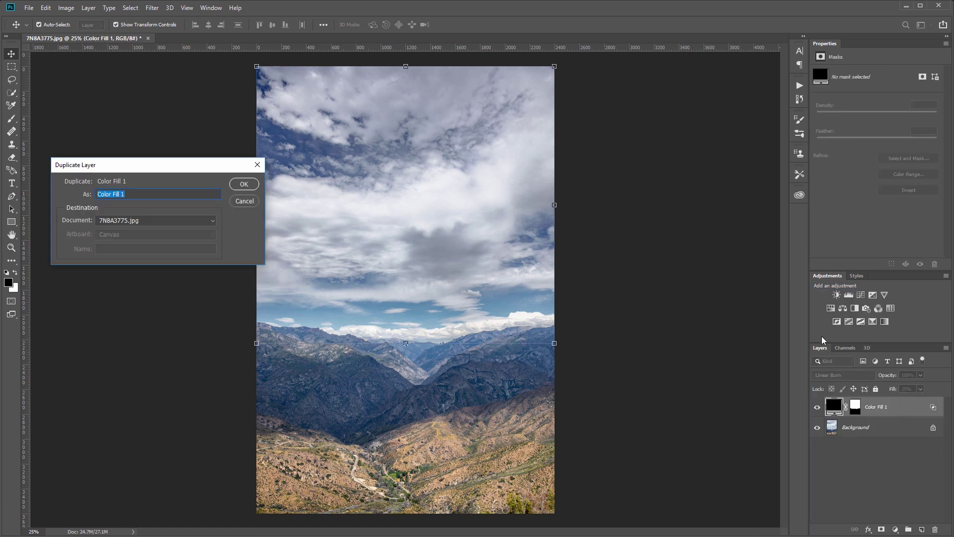
{"action": "left_click", "coordinate": [244, 184]}
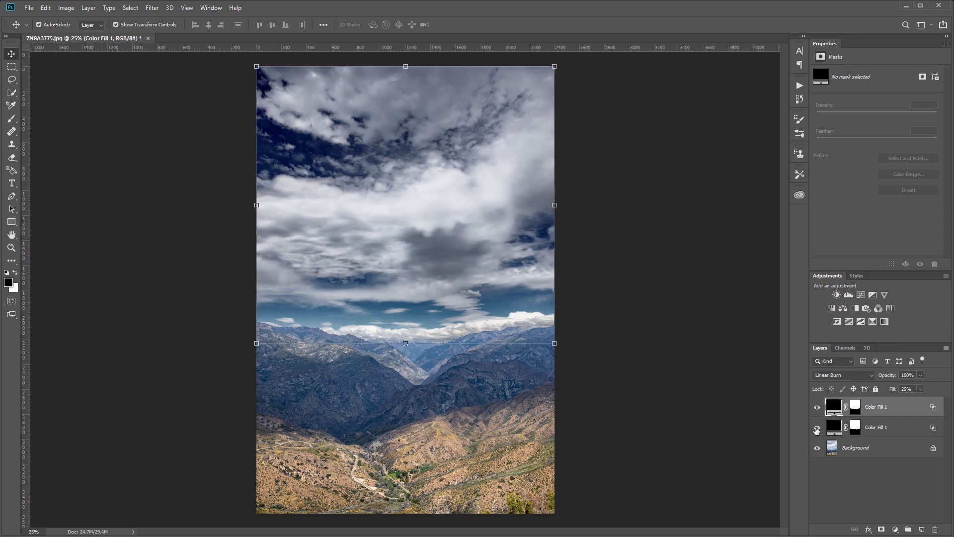
{"action": "left_click", "coordinate": [816, 430]}
Set the top copy to Normal blend mode with 100% Fill.
{"action": "double_click", "coordinate": [899, 407]}
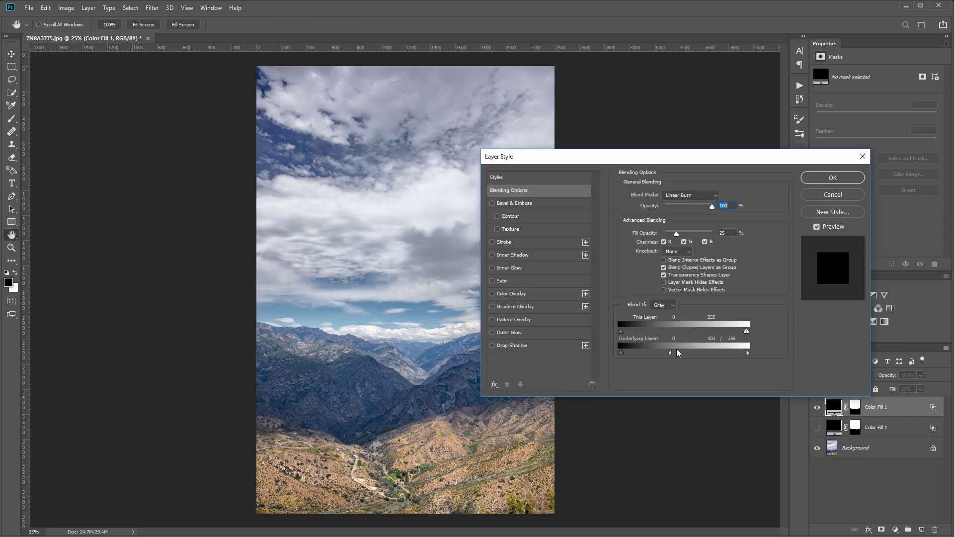
{"action": "left_click", "coordinate": [831, 179]}
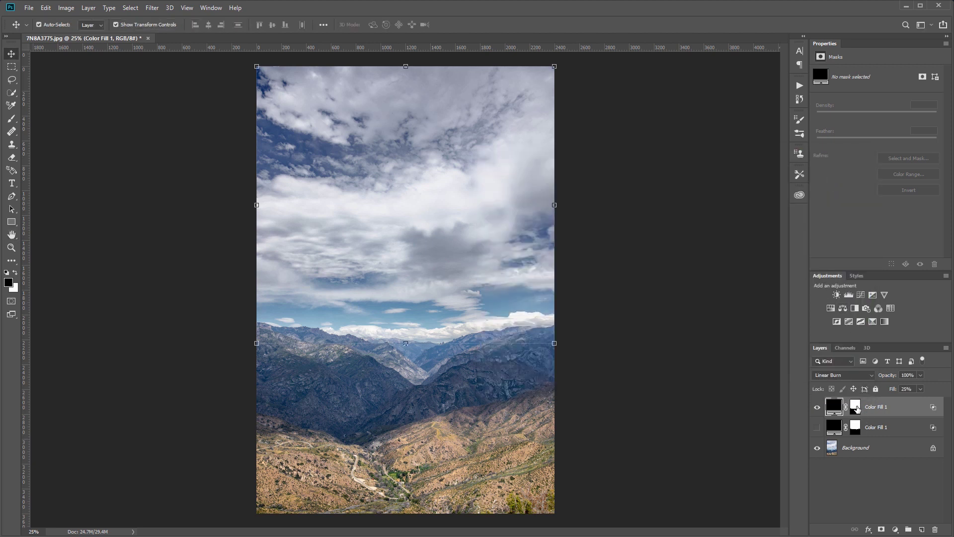
{"action": "left_click", "coordinate": [920, 389]}
{"action": "left_click_drag", "start_coordinate": [921, 401], "coordinate": [945, 401]}
{"action": "left_click", "coordinate": [851, 375]}
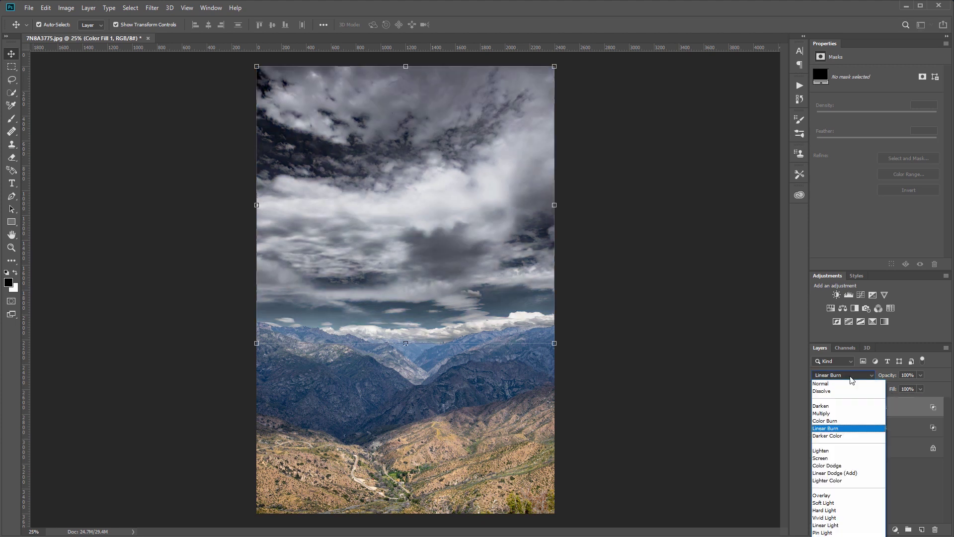
{"action": "left_click", "coordinate": [851, 384]}
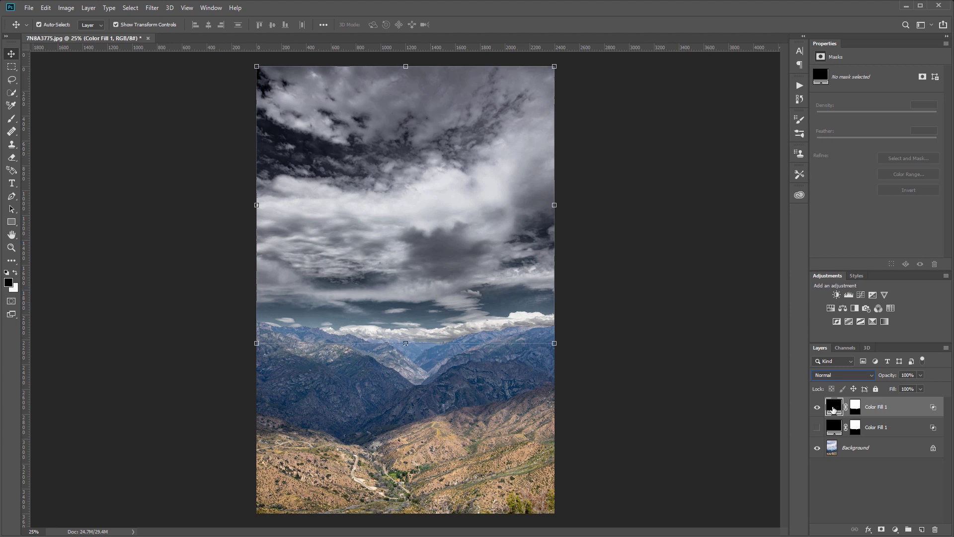
Recolour the top fill layer to dark navy #15263e, starting from a blue sampled in the photo.
{"action": "double_click", "coordinate": [833, 408]}
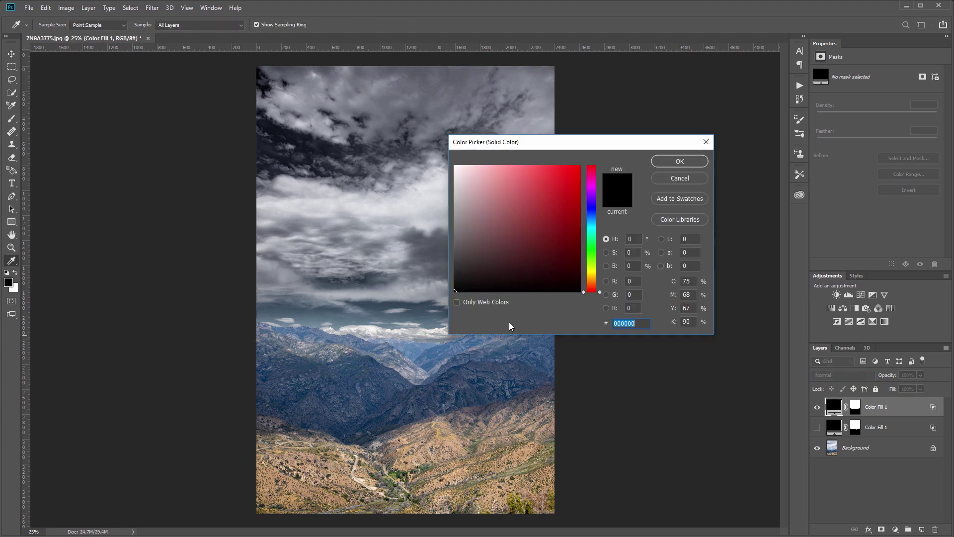
{"action": "left_click", "coordinate": [432, 351]}
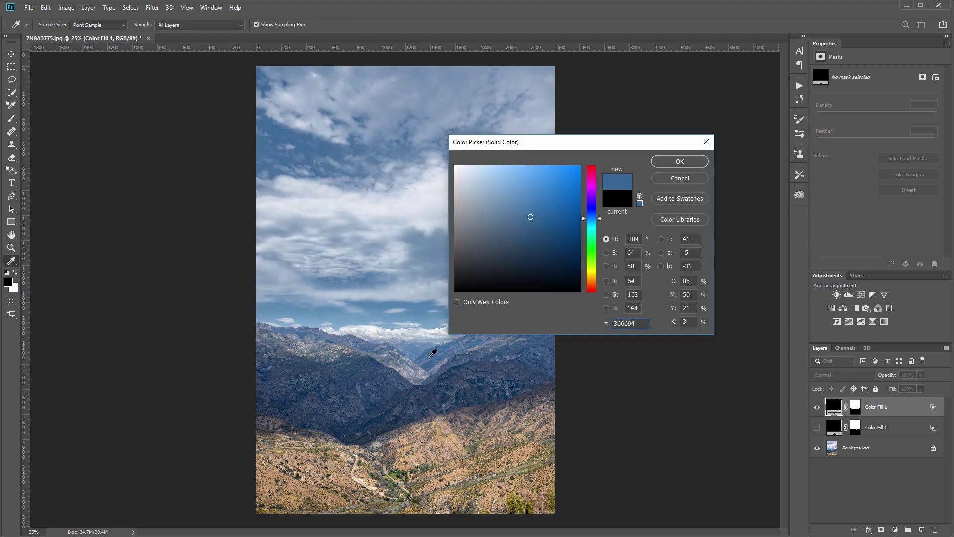
{"action": "left_click", "coordinate": [433, 352]}
{"action": "left_click", "coordinate": [526, 266]}
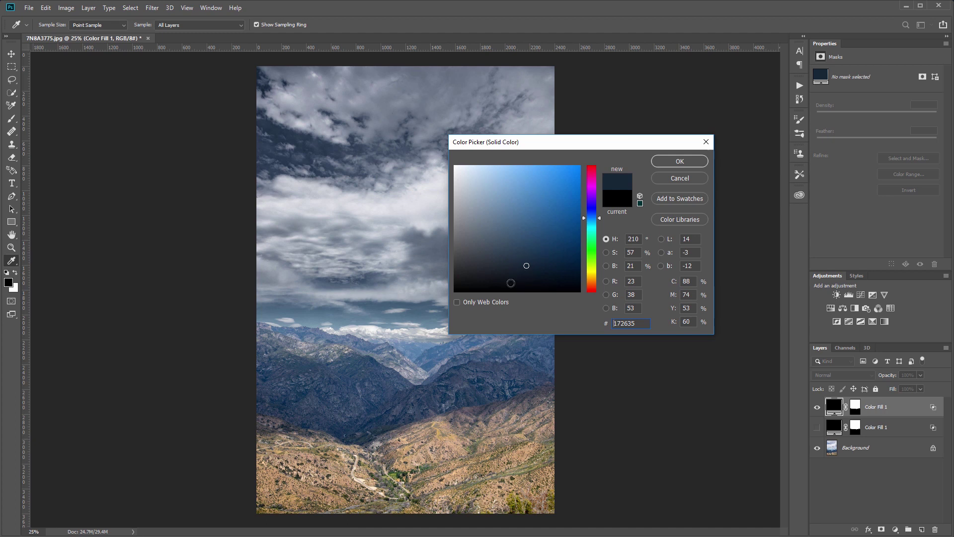
{"action": "key", "text": "ctrl+a"}
{"action": "type", "text": "112233"}
{"action": "left_click", "coordinate": [537, 261]}
{"action": "left_click_drag", "start_coordinate": [600, 219], "coordinate": [602, 216]}
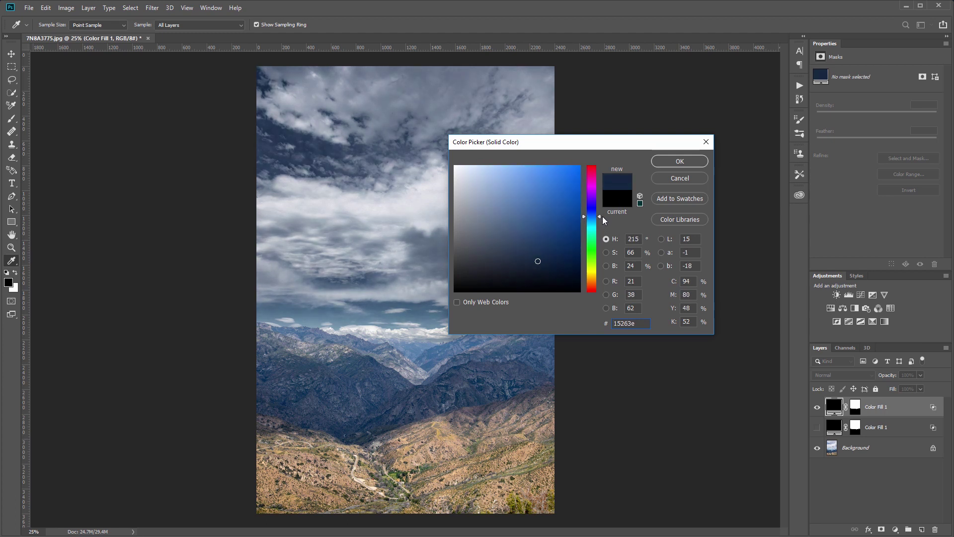
{"action": "left_click", "coordinate": [680, 161]}
{"action": "left_click", "coordinate": [687, 295]}
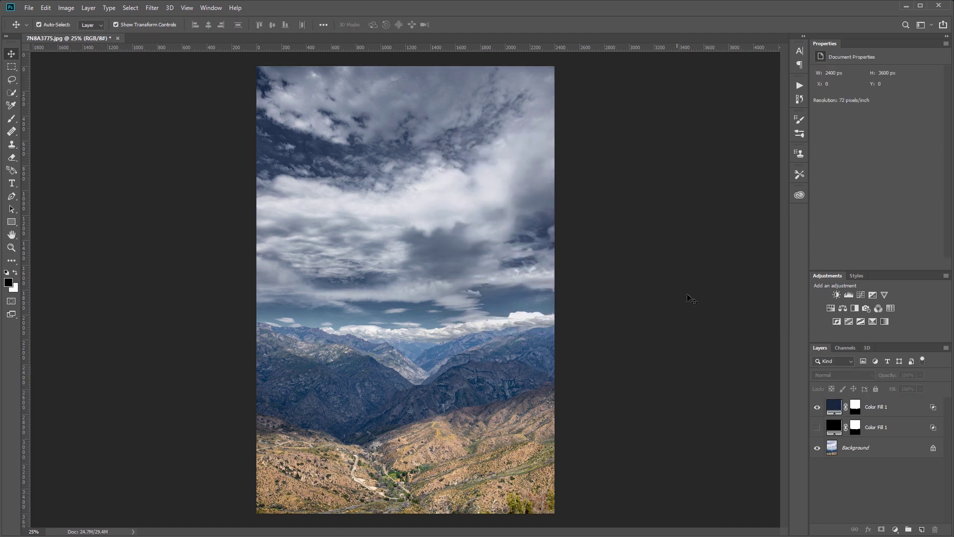
Hide the navy Color Fill 1 copy to reveal the original sky.
{"action": "left_click", "coordinate": [818, 408]}
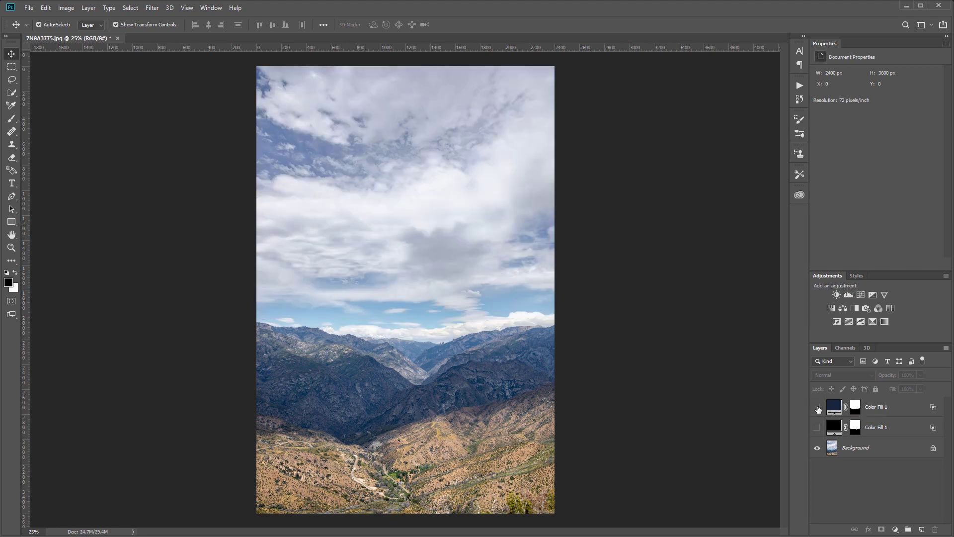